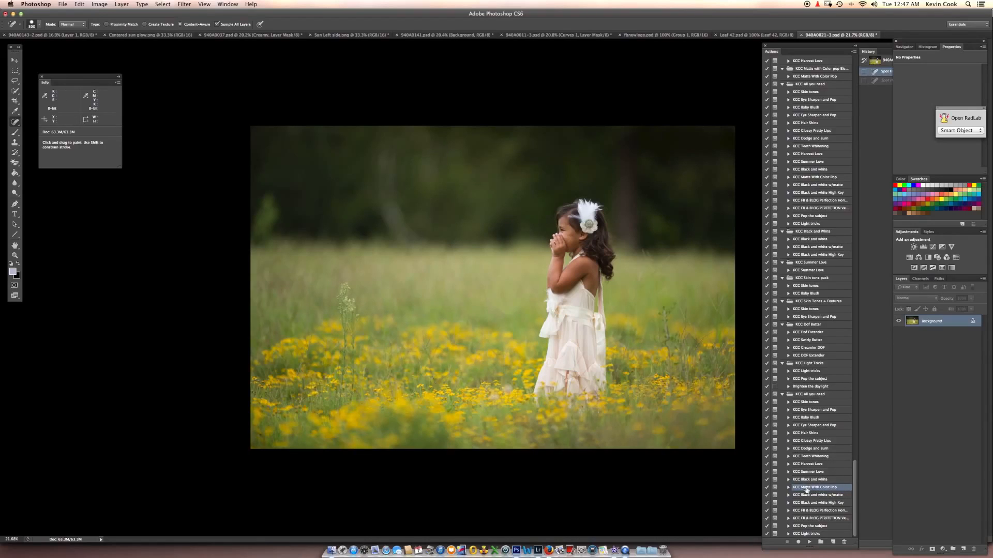
# - Run the KCC Matte With Color Pop action on the photo, dismiss its message, and collapse the KCC Matte group
pyautogui.click(809, 541)
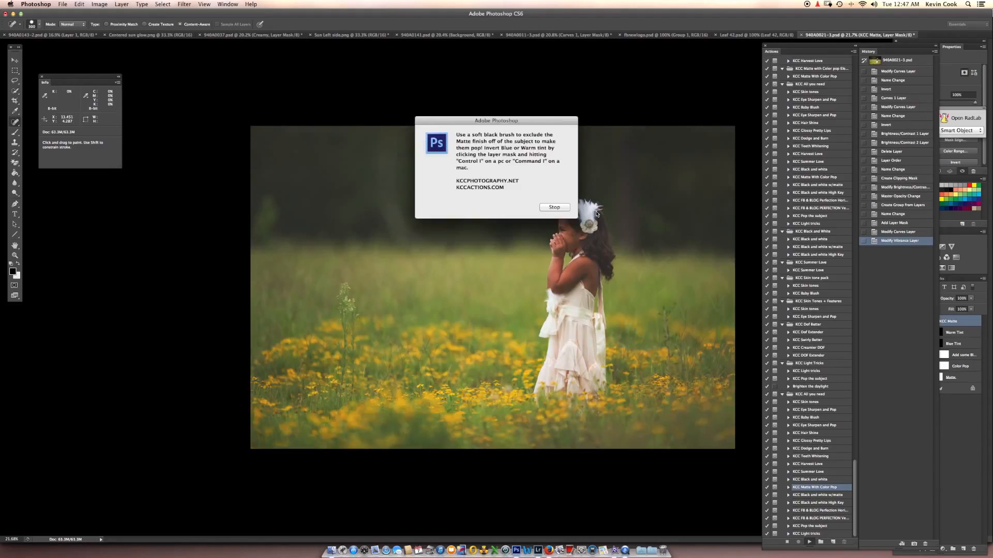
pyautogui.click(554, 211)
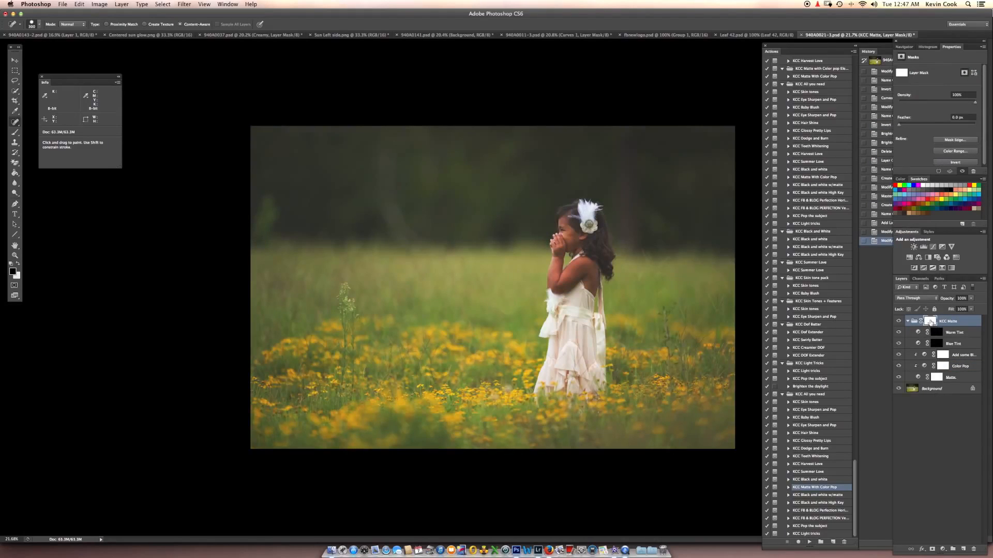
pyautogui.click(907, 321)
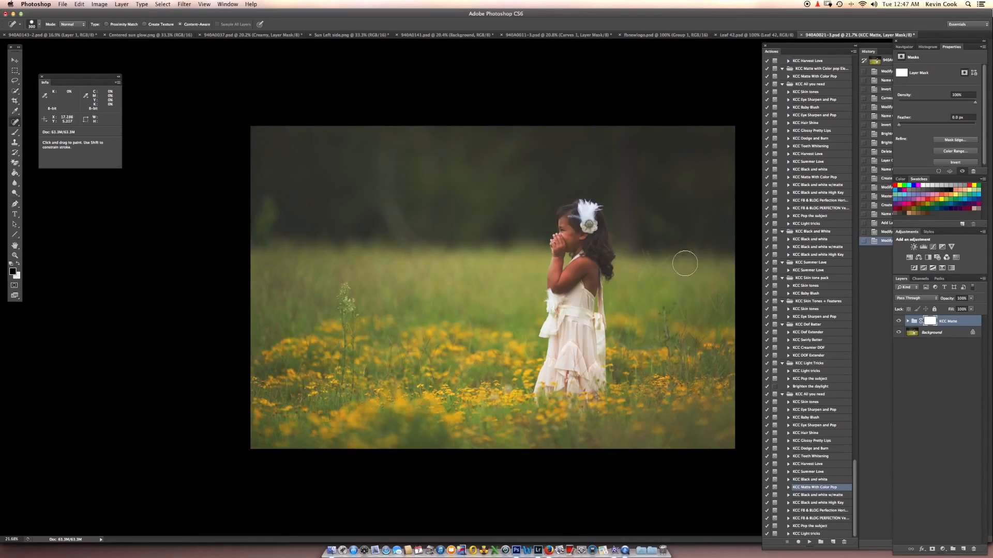
# - Paint black with a soft brush on the KCC Matte group's mask to remove the matte effect from the girl
pyautogui.press(']')
pyautogui.moveTo(586, 238); pyautogui.dragTo(594, 253)
pyautogui.press('b')
pyautogui.press('[')
pyautogui.press('[')
pyautogui.press('[')
pyautogui.press('[')
pyautogui.press('[')
pyautogui.press('[')
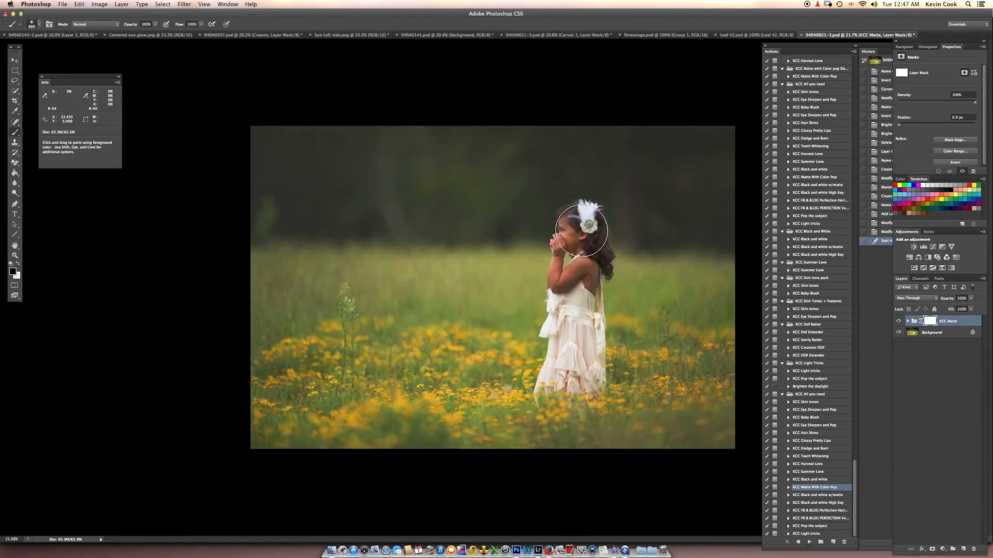
pyautogui.moveTo(579, 267)
pyautogui.mouseDown()
pyautogui.moveTo(566, 283)
pyautogui.moveTo(576, 292)
pyautogui.moveTo(578, 338)
pyautogui.mouseUp()
pyautogui.press('[')
pyautogui.press('[')
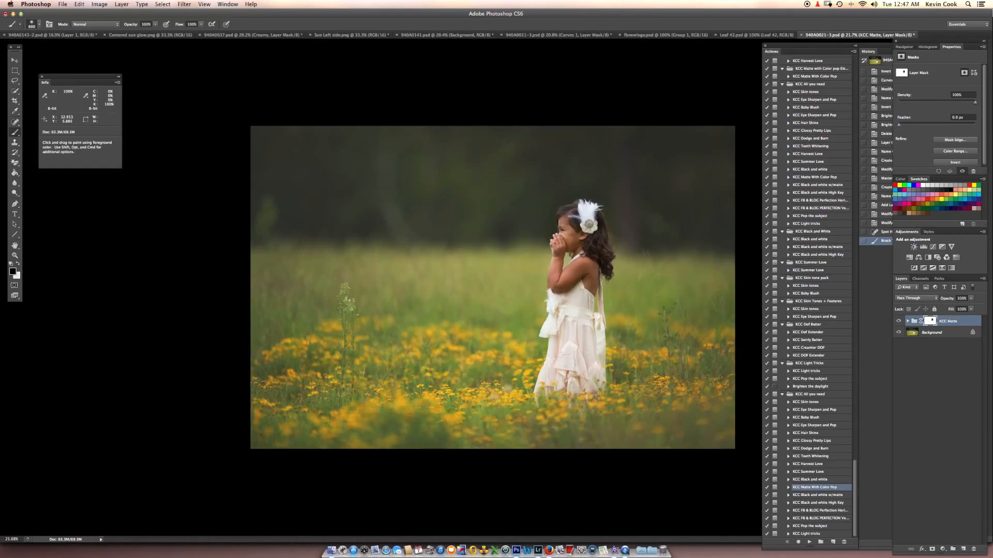
pyautogui.moveTo(585, 247)
pyautogui.mouseDown()
pyautogui.moveTo(574, 223)
pyautogui.moveTo(592, 272)
pyautogui.mouseUp()
pyautogui.press('[')
pyautogui.press('[')
pyautogui.press('[')
# - Restore the matte beside the girl's head with white on the mask and lower the KCC Matte group's opacity to about 54%
pyautogui.press('x')
pyautogui.moveTo(615, 213); pyautogui.dragTo(616, 212)
pyautogui.click(971, 298)
pyautogui.moveTo(972, 308); pyautogui.dragTo(955, 309)
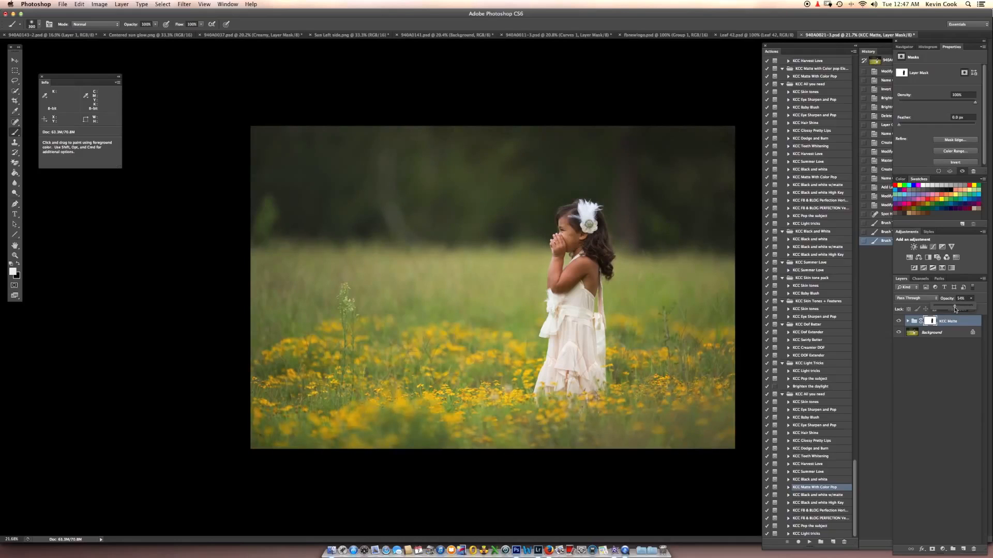
# - Run the KCC Summer Love action on the Background layer, collapsing the history list to free up space, and dismiss its message
pyautogui.click(944, 334)
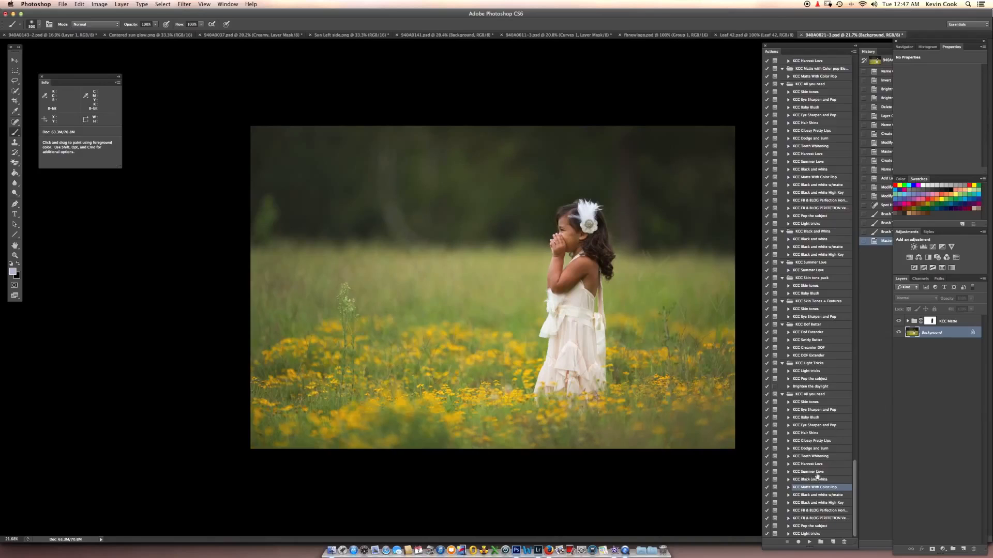
pyautogui.click(808, 472)
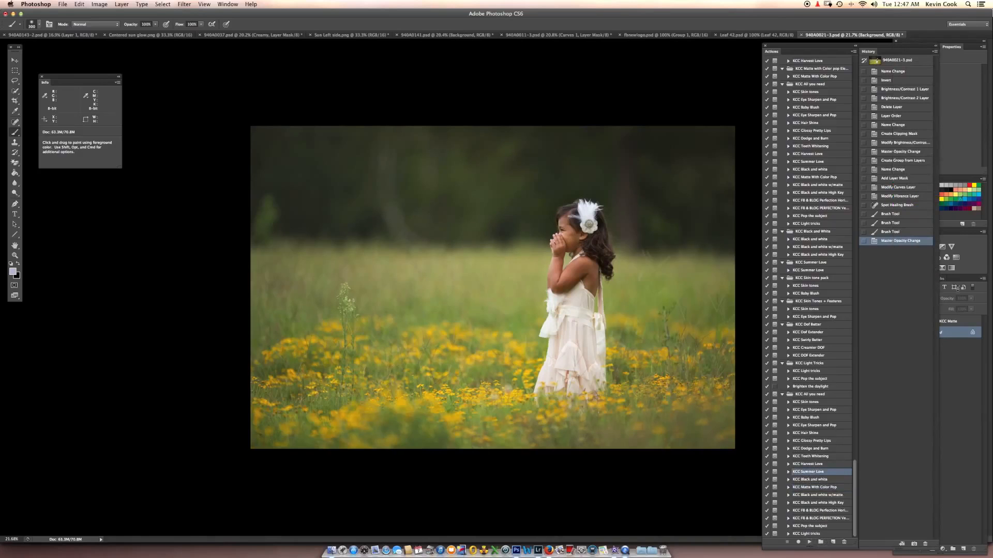
pyautogui.moveTo(842, 47); pyautogui.dragTo(819, 47)
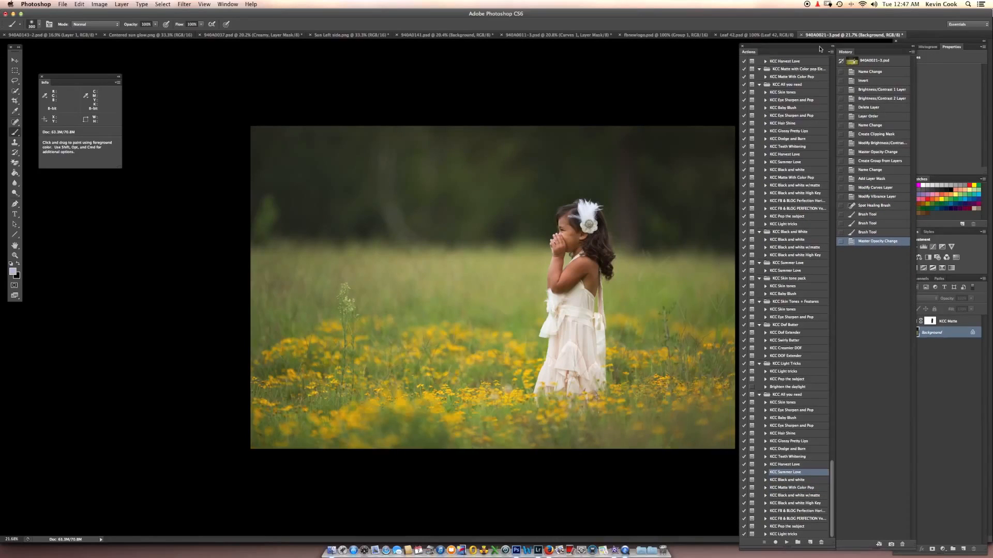
pyautogui.click(913, 47)
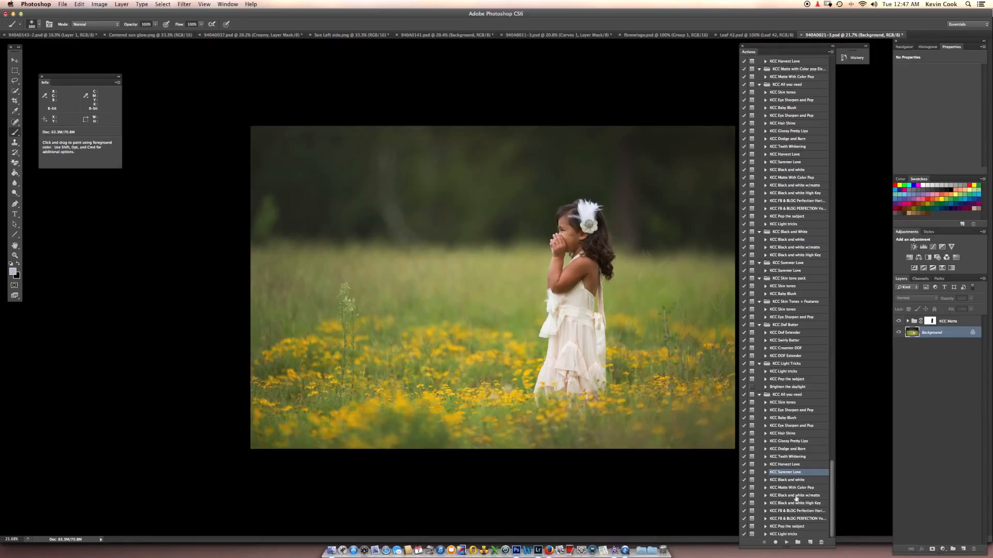
pyautogui.click(786, 542)
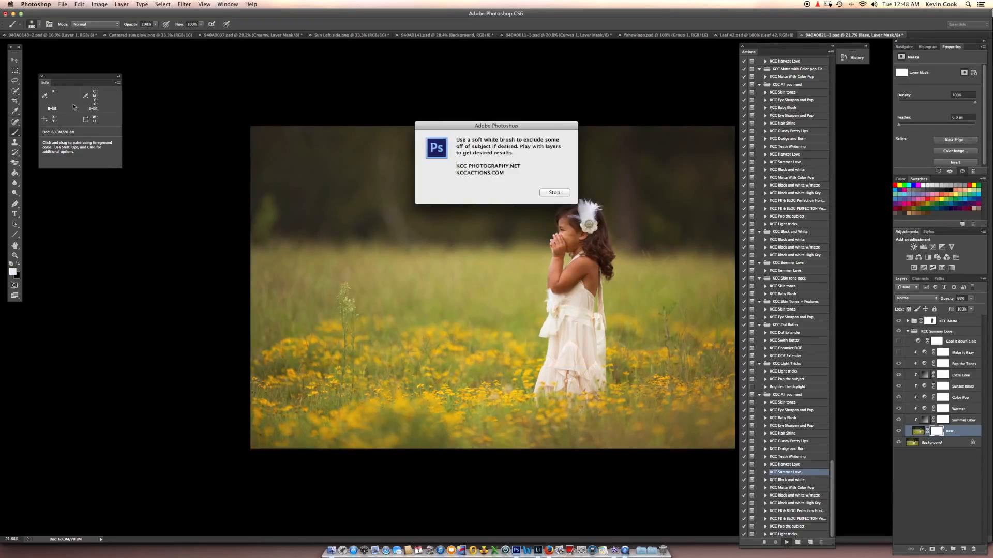
pyautogui.click(554, 194)
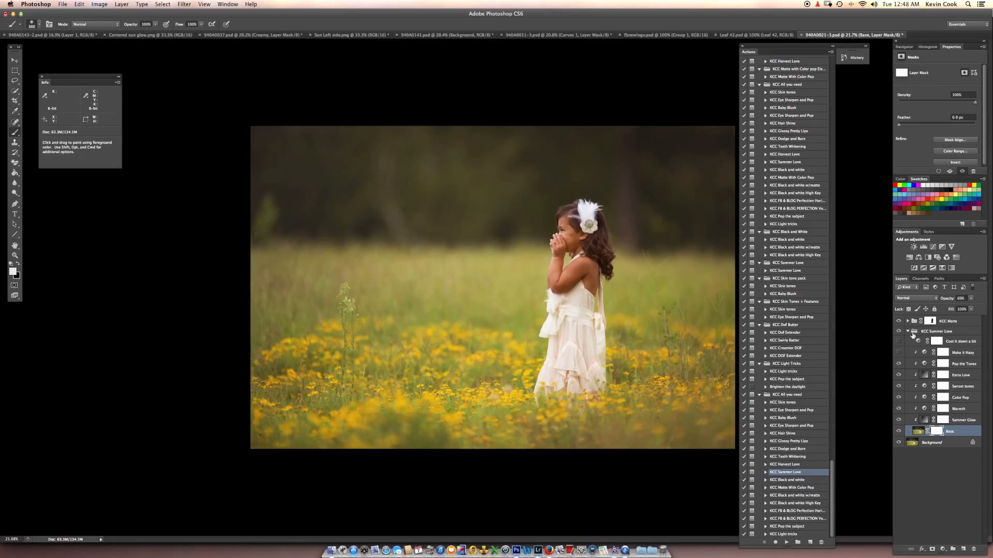
# - Compare the KCC Summer Love group and its Make it Hazy layer on and off, and set the group's opacity to 85%
pyautogui.click(932, 333)
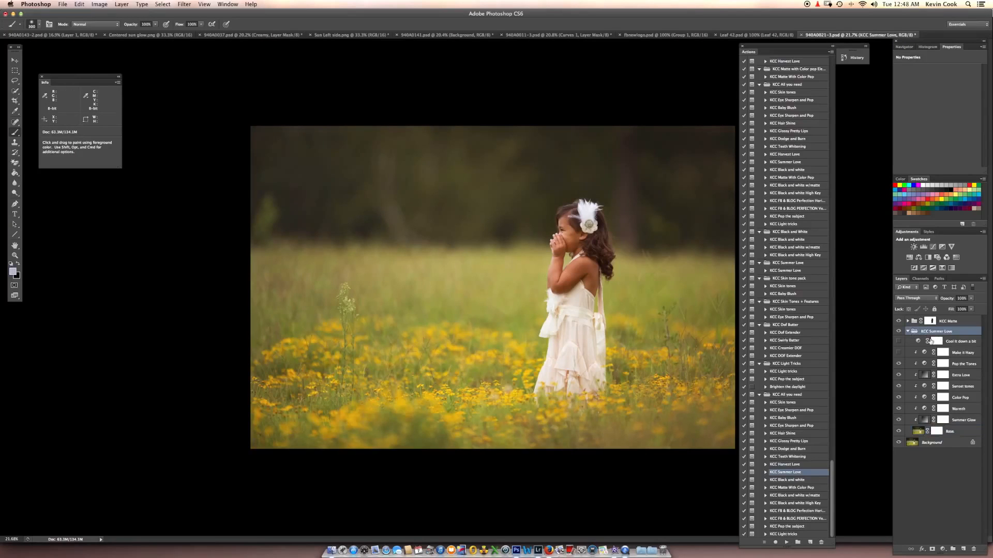
pyautogui.click(899, 333)
pyautogui.click(898, 333)
pyautogui.scroll(-1, 684, 351)
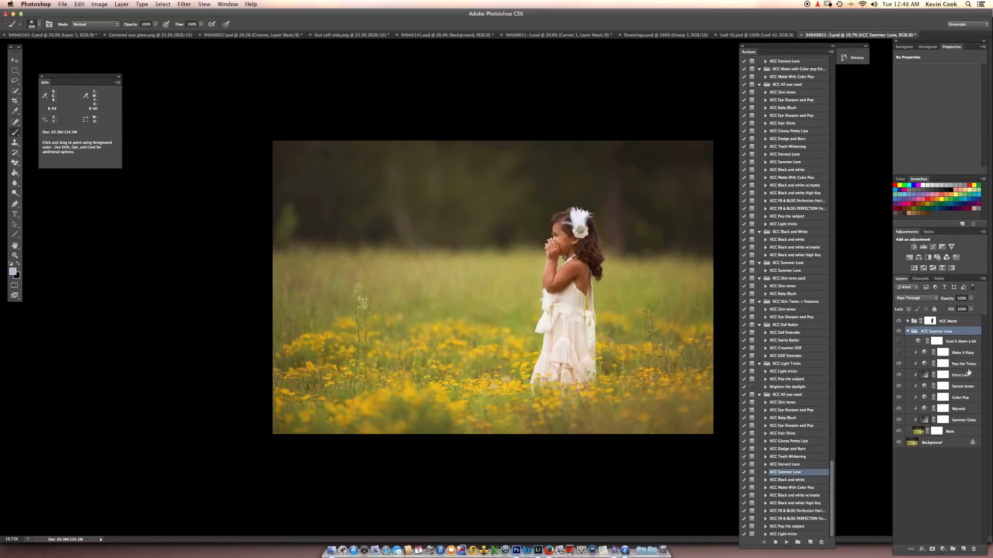
pyautogui.click(898, 353)
pyautogui.click(901, 354)
pyautogui.click(908, 331)
pyautogui.click(971, 301)
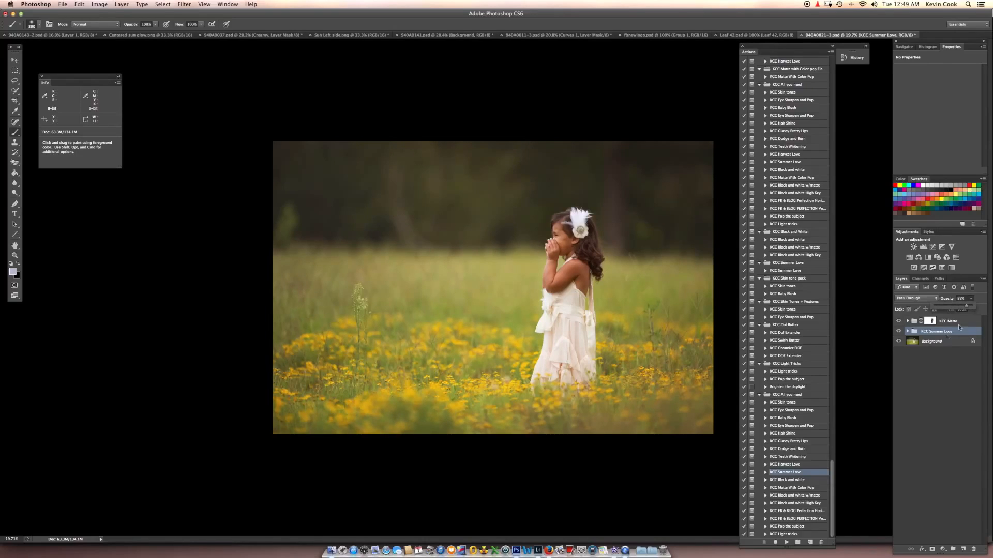
# - Copy the Centered sun glow image into the photo directly above the Background layer and position its glow at the upper centre
pyautogui.click(939, 344)
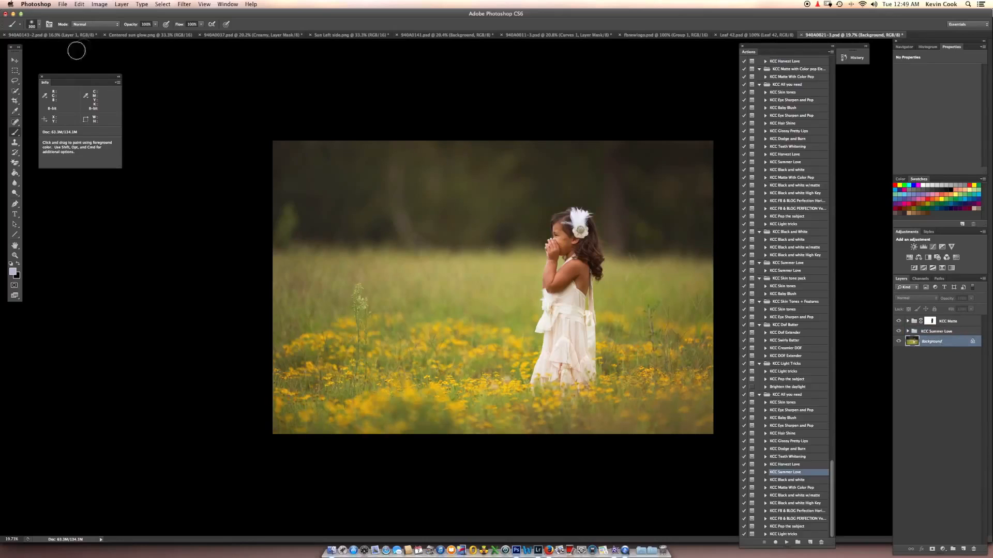
pyautogui.click(14, 60)
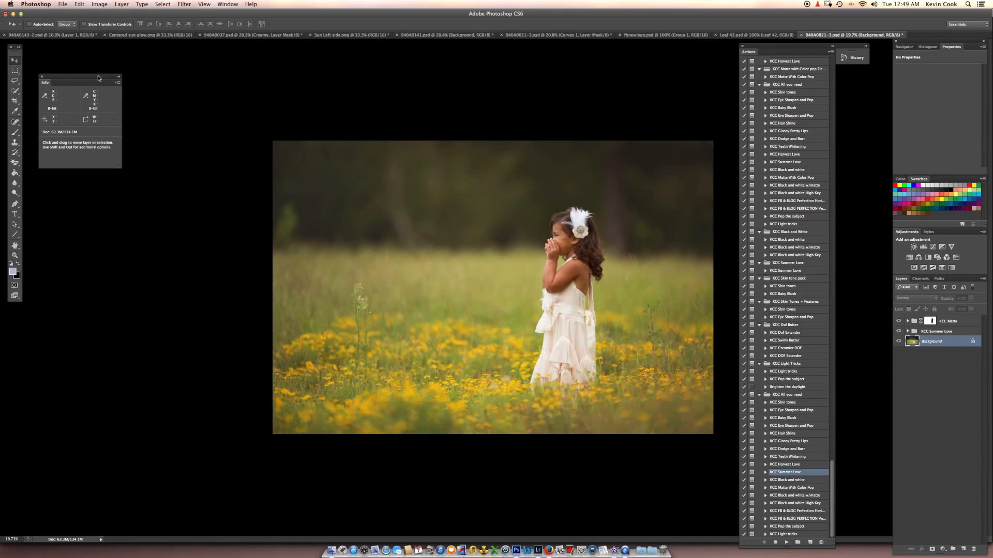
pyautogui.click(150, 35)
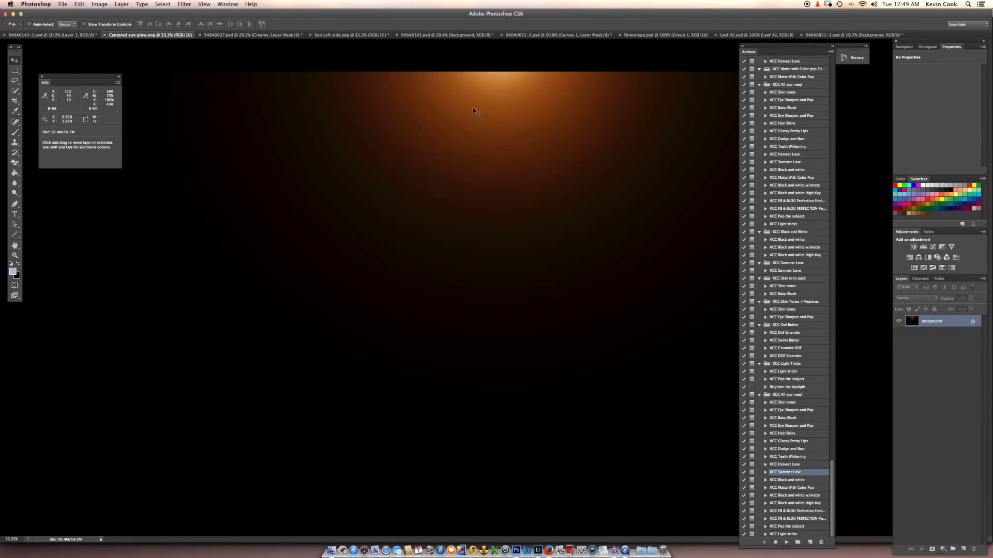
pyautogui.click(839, 35)
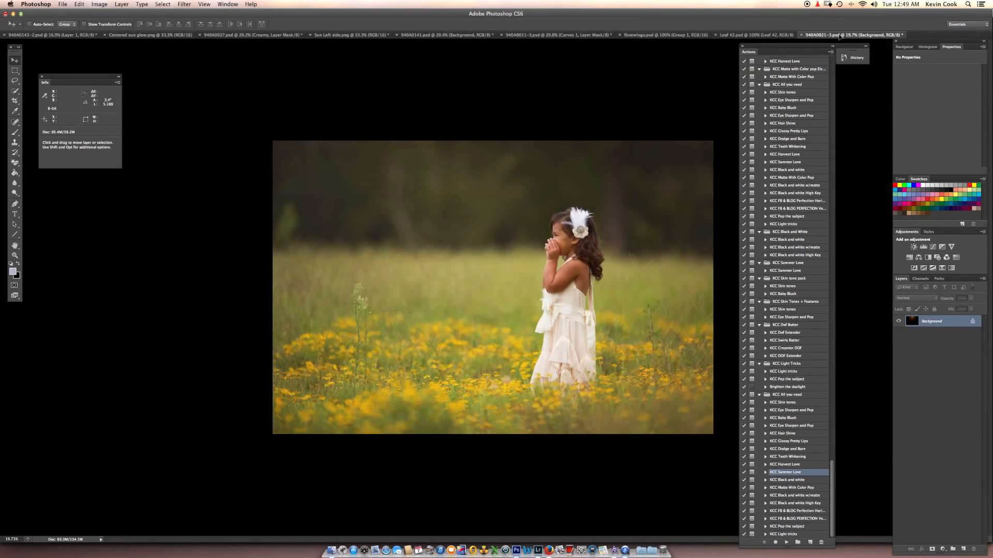
pyautogui.moveTo(571, 167); pyautogui.dragTo(499, 199)
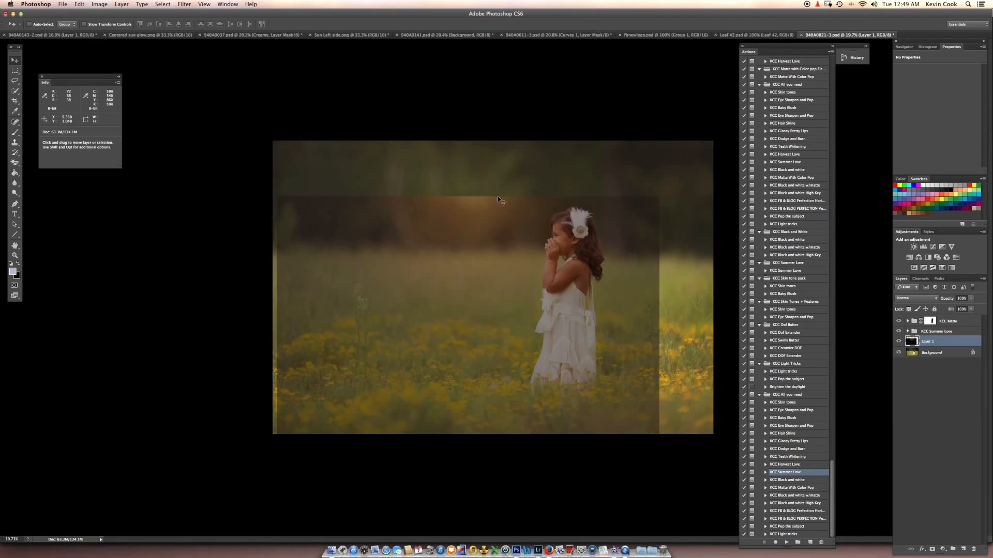
pyautogui.moveTo(473, 230); pyautogui.dragTo(506, 163)
# - Scale the sun glow layer to about 113% width and 133% height over the photo, with Screen blending
pyautogui.press('super+t')
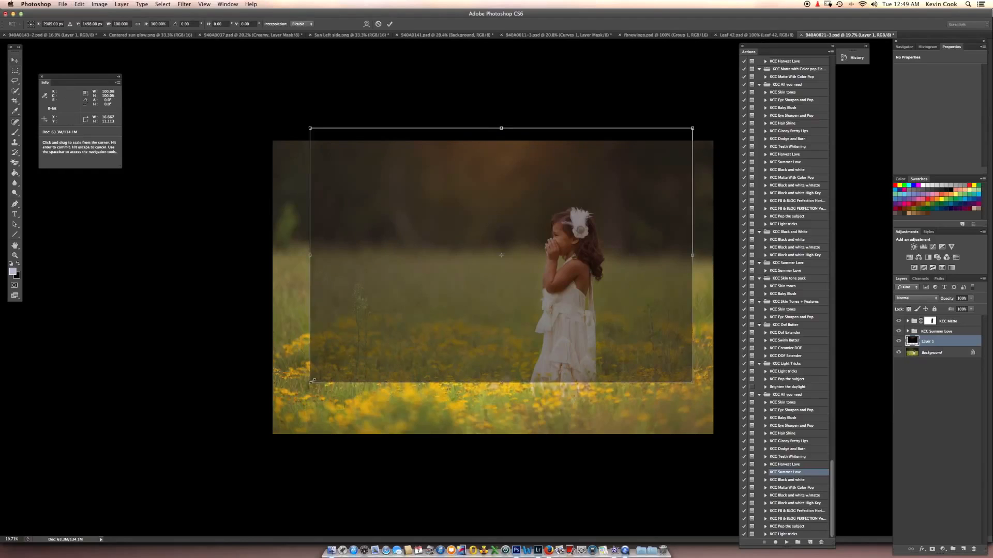
pyautogui.moveTo(310, 384); pyautogui.dragTo(272, 455)
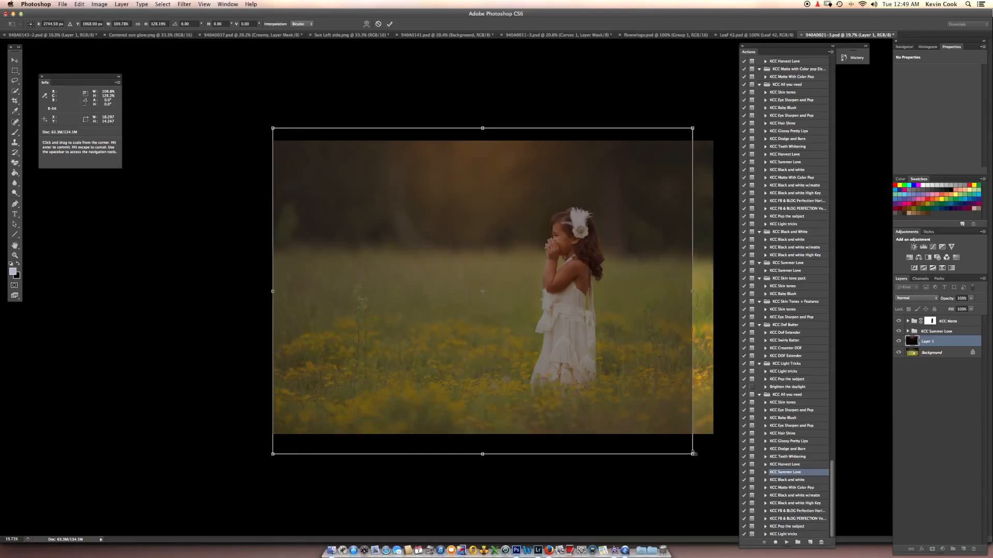
pyautogui.moveTo(692, 454)
pyautogui.mouseDown()
pyautogui.moveTo(715, 456)
pyautogui.moveTo(708, 465)
pyautogui.mouseUp()
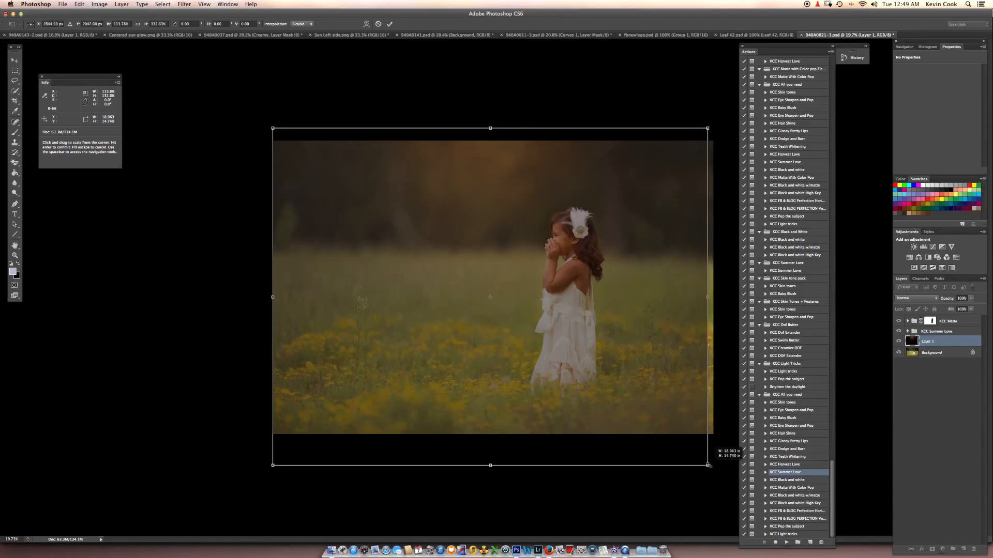
pyautogui.moveTo(500, 176); pyautogui.dragTo(501, 173)
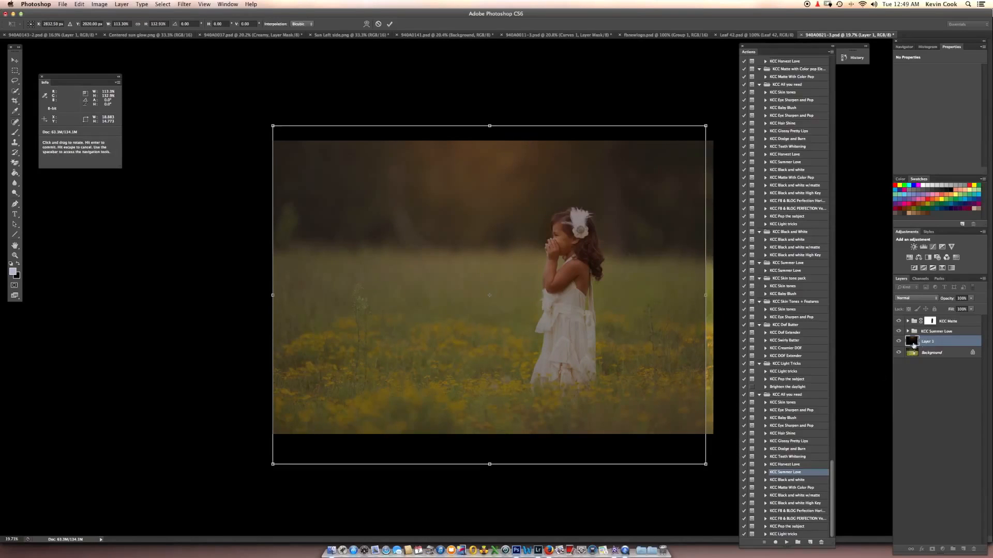
pyautogui.click(933, 299)
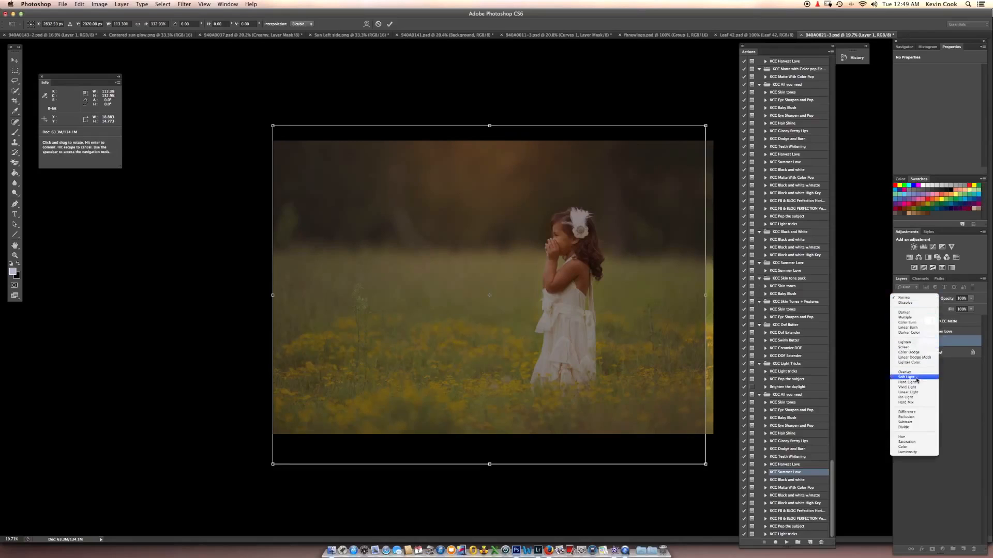
pyautogui.click(913, 349)
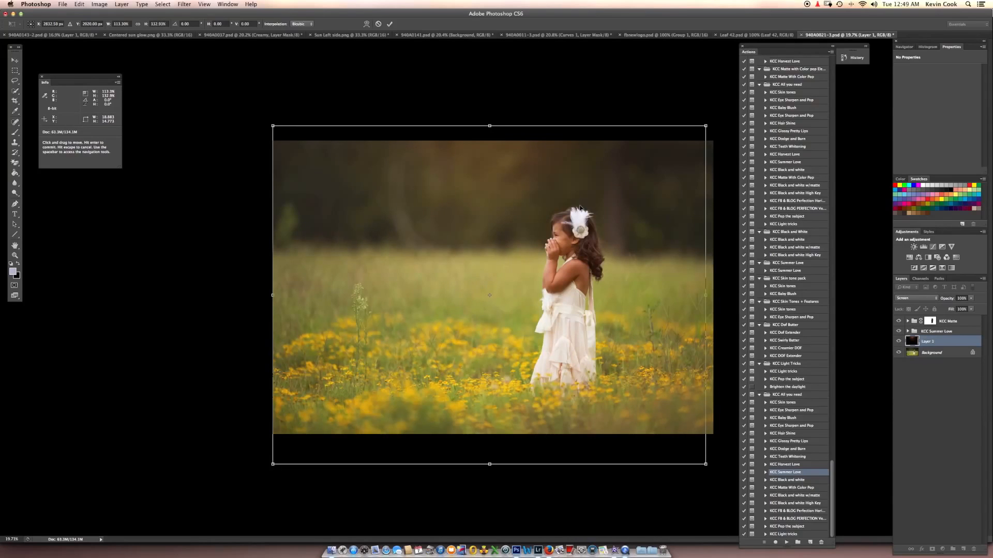
pyautogui.press('Escape')
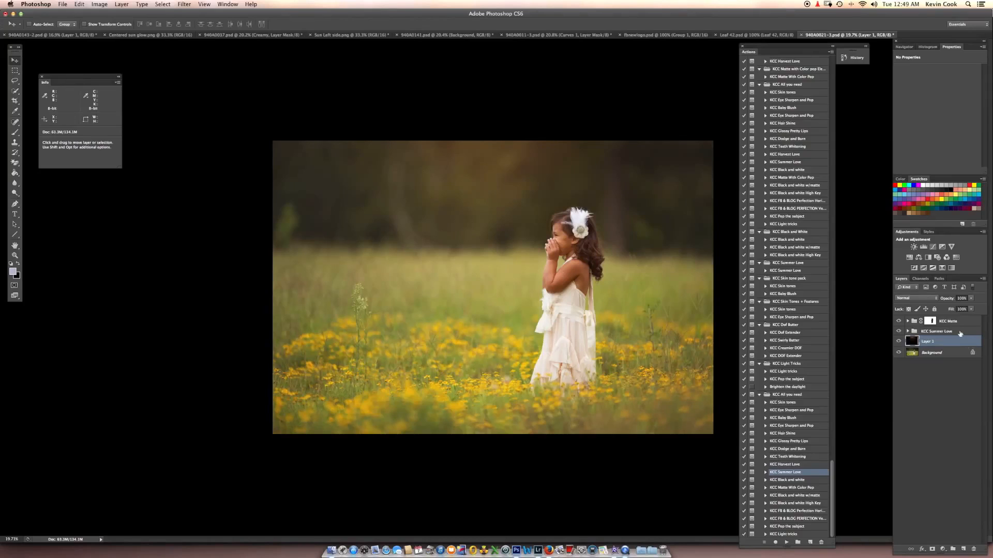
# - Place the sun glow layer above the KCC Matte group in Screen mode and lower its opacity to about 79%
pyautogui.moveTo(952, 343); pyautogui.dragTo(948, 321)
pyautogui.hotkey('shift', 'alt', 's')
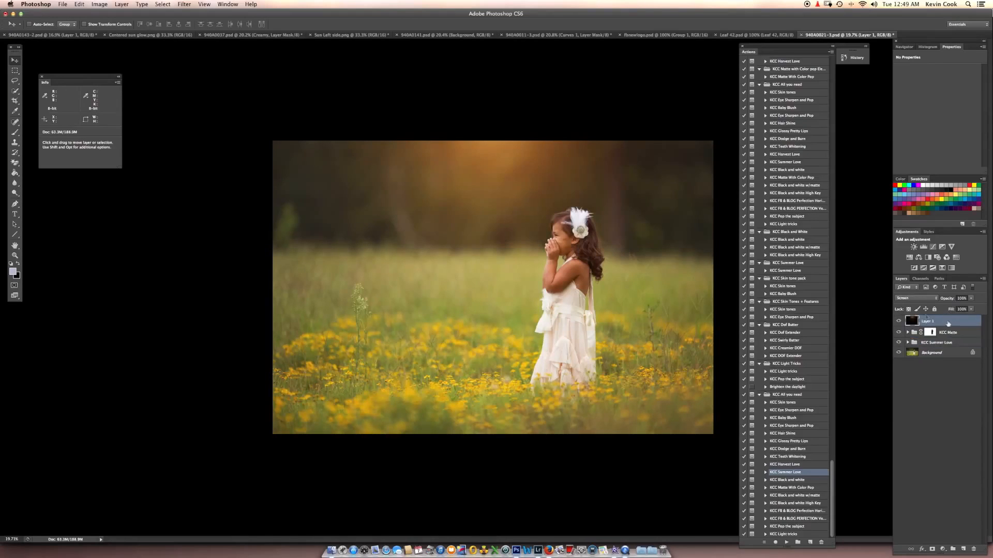
pyautogui.moveTo(508, 151); pyautogui.dragTo(510, 154)
pyautogui.click(971, 298)
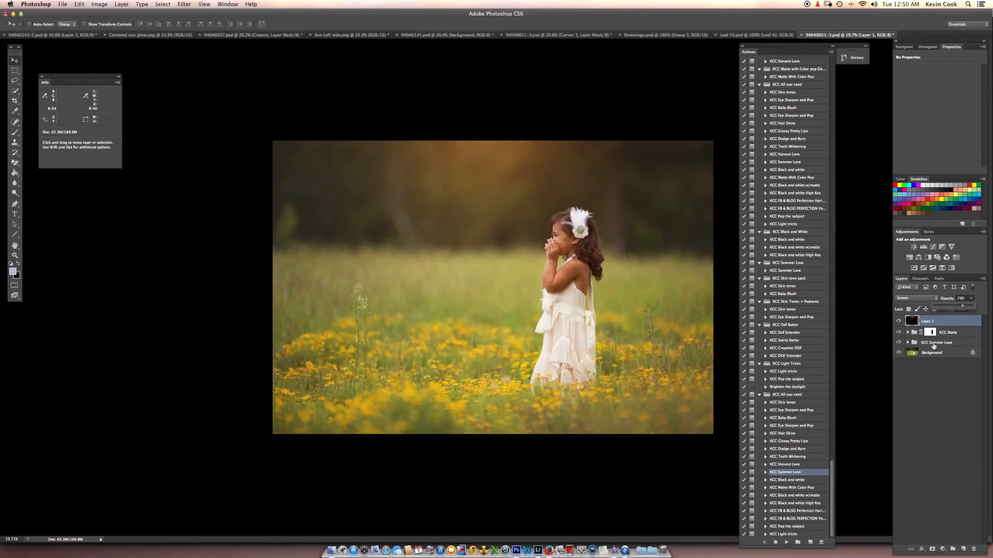
# - Check the KCC Summer Love group's visibility, and run the KCC Pop the subject action on the Background layer
pyautogui.click(933, 345)
pyautogui.click(898, 343)
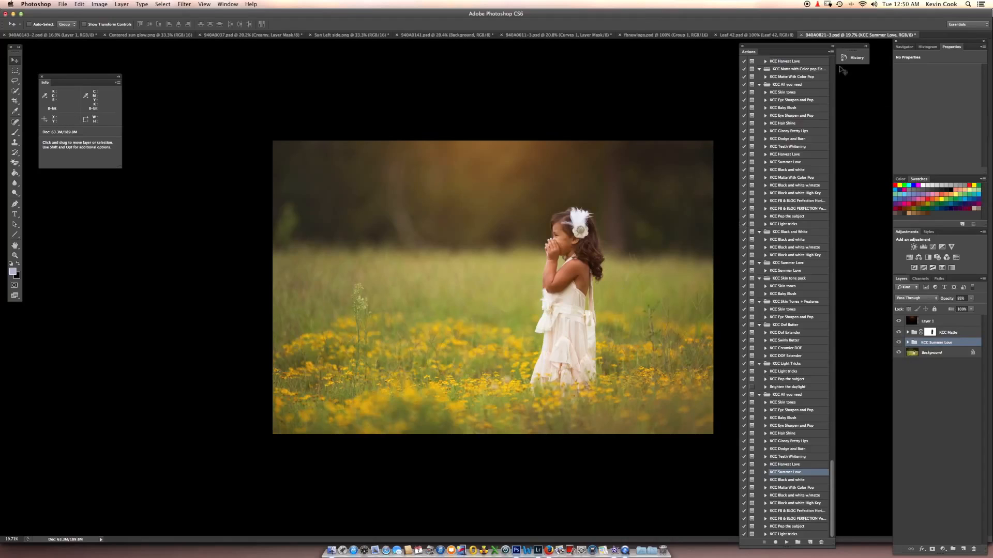
pyautogui.click(937, 354)
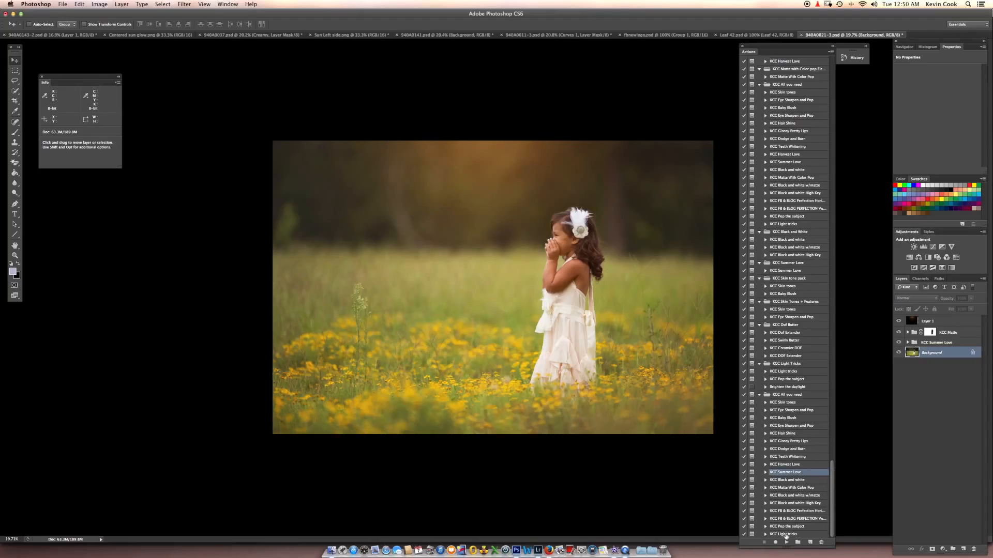
pyautogui.click(788, 527)
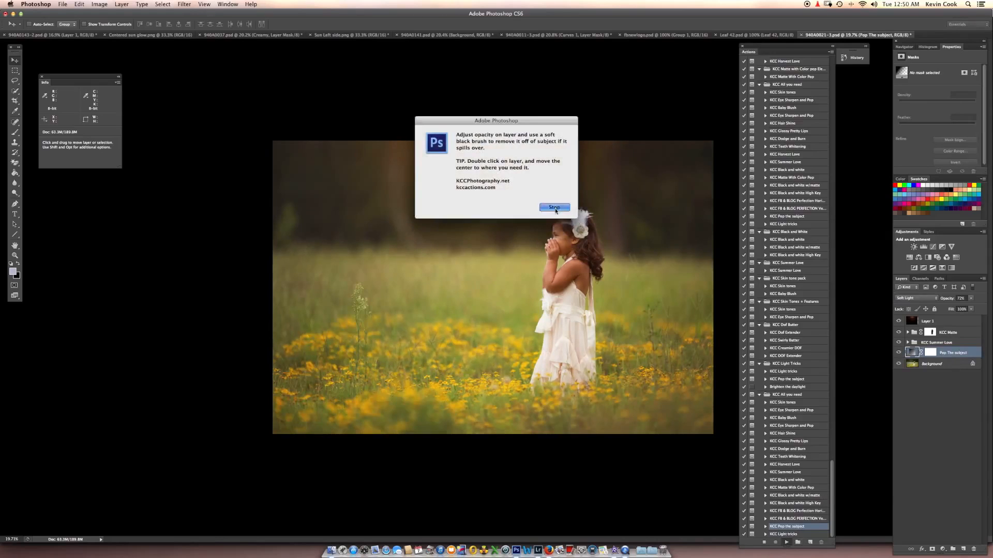
pyautogui.click(554, 208)
# - Open the Pop The subject layer's gradient fill settings, accept them, and select the layer's mask
pyautogui.click(933, 355)
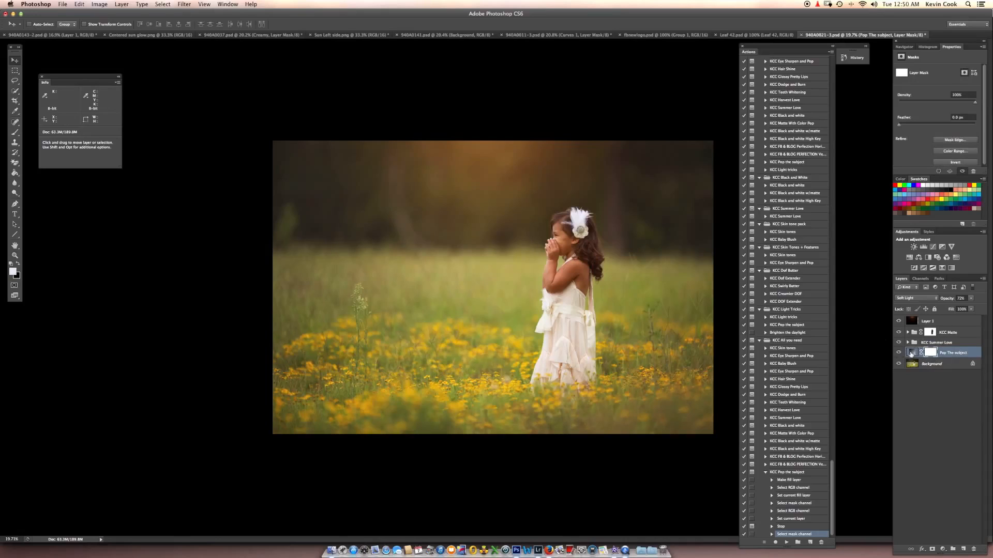
pyautogui.doubleClick(911, 354)
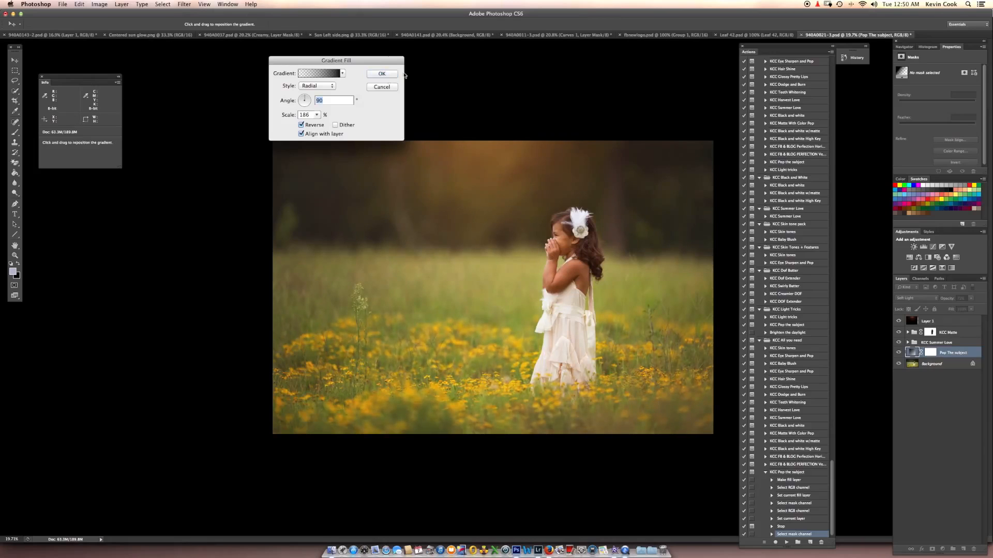
pyautogui.press('Return')
pyautogui.click(931, 353)
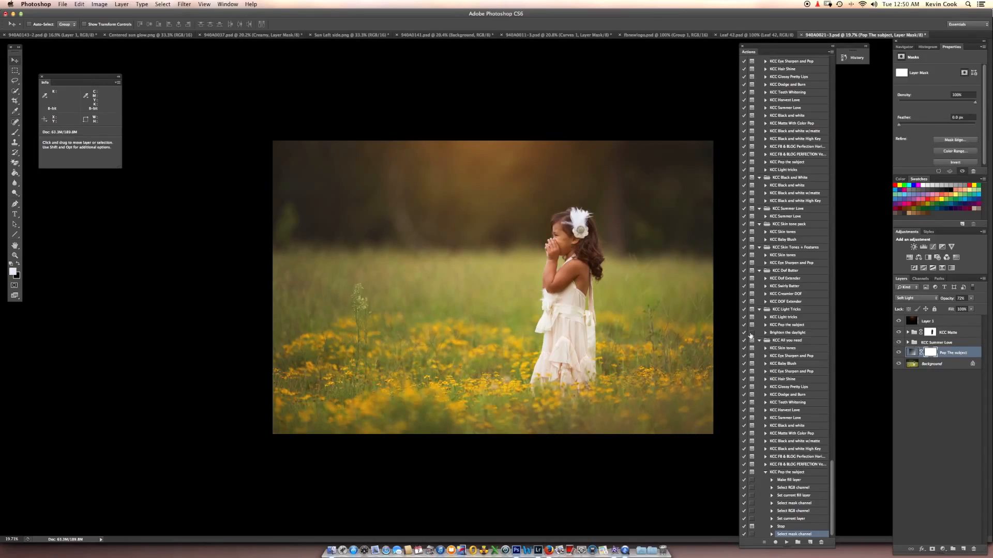
# - Paint over the girl with a smaller black brush on the Pop The subject layer's mask
pyautogui.press('b')
pyautogui.press('[')
pyautogui.press('x')
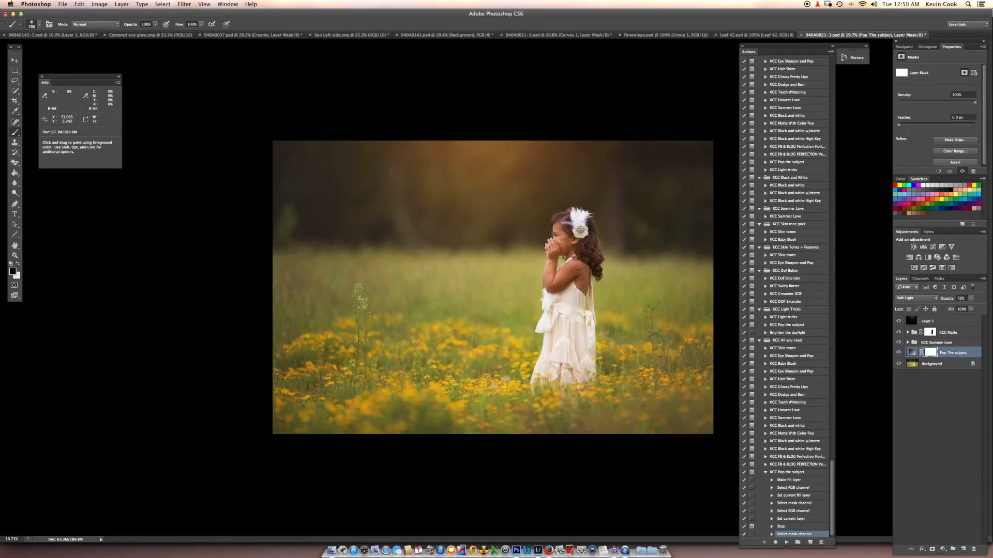
pyautogui.moveTo(574, 240)
pyautogui.mouseDown()
pyautogui.moveTo(559, 354)
pyautogui.moveTo(575, 321)
pyautogui.moveTo(587, 244)
pyautogui.mouseUp()
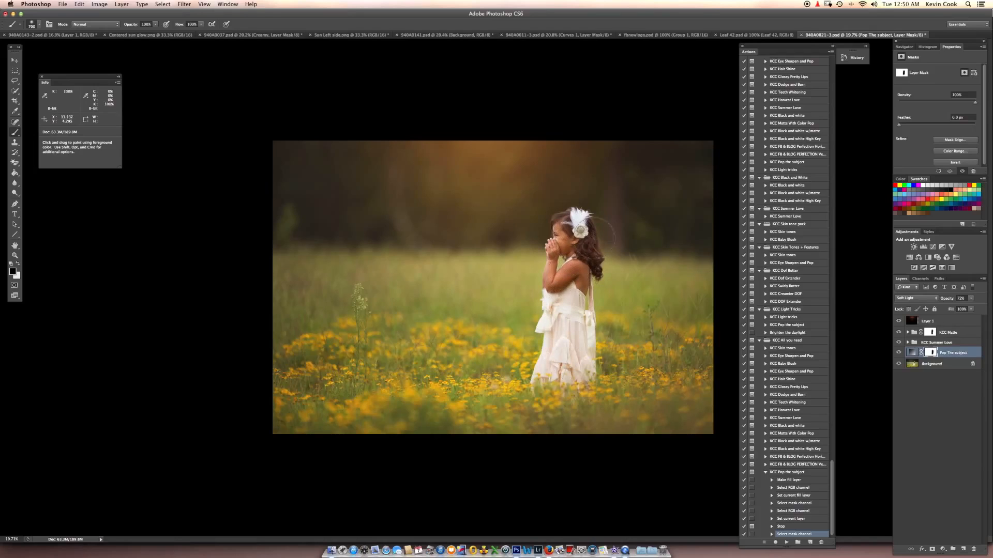
# - Run the KCC Light tricks action on the Background layer and dismiss its instruction message
pyautogui.click(941, 363)
pyautogui.click(766, 473)
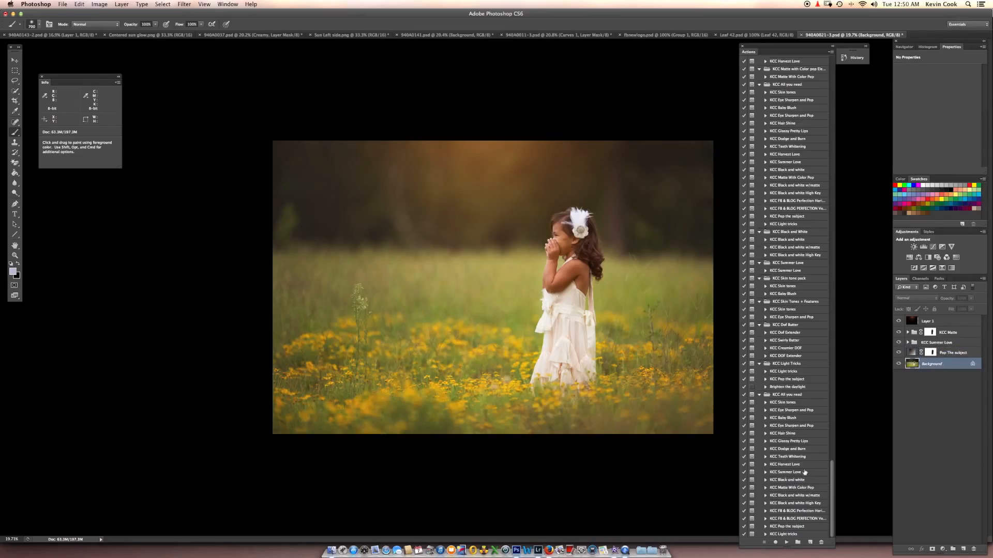
pyautogui.click(787, 534)
pyautogui.click(786, 542)
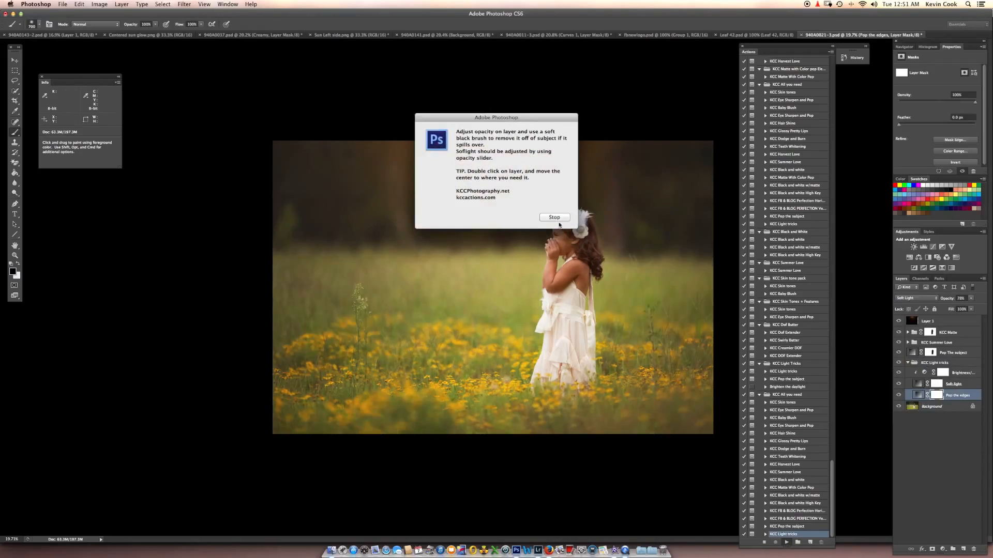
pyautogui.click(554, 218)
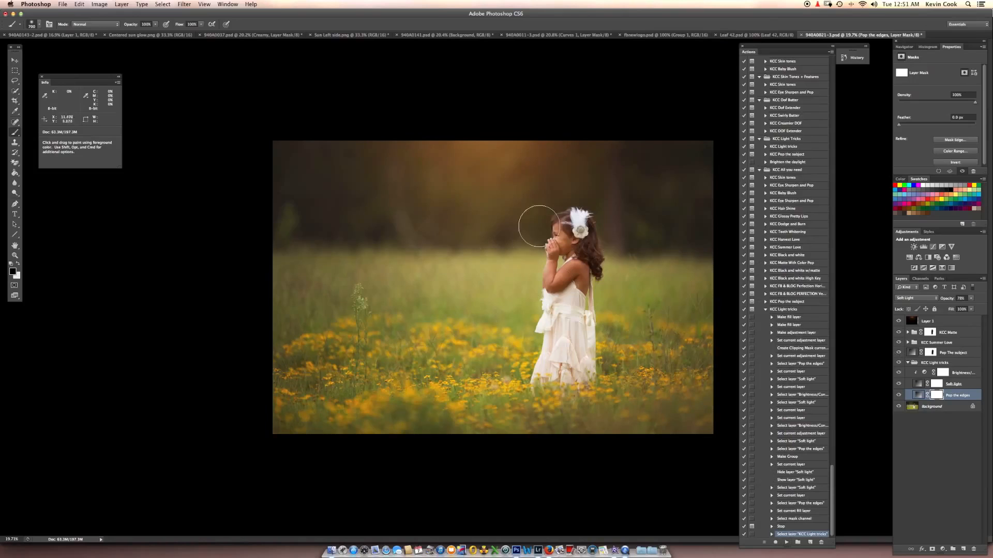
# - Check the Pop the edges layer by hiding and reshowing it, and review and accept the Soft light layer's gradient fill settings
pyautogui.click(899, 395)
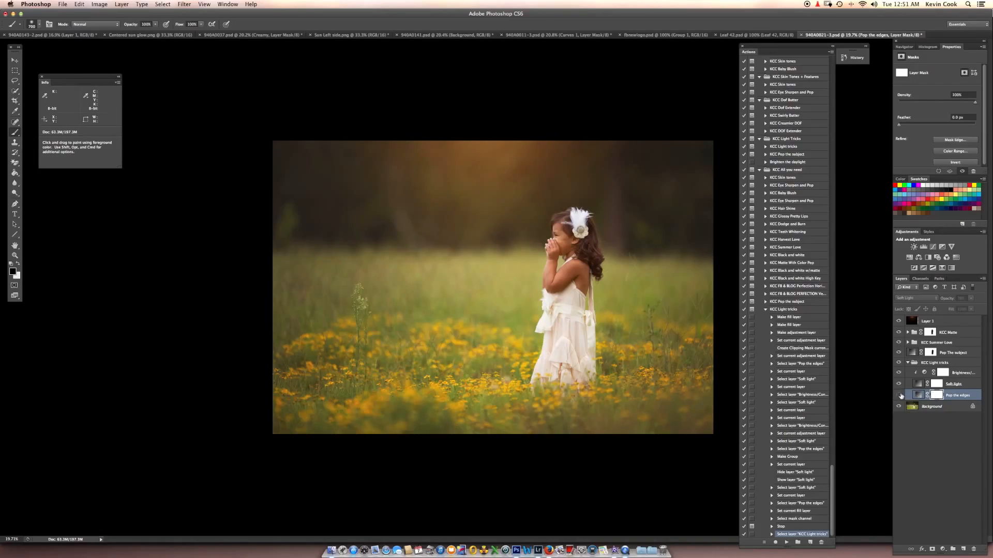
pyautogui.click(899, 395)
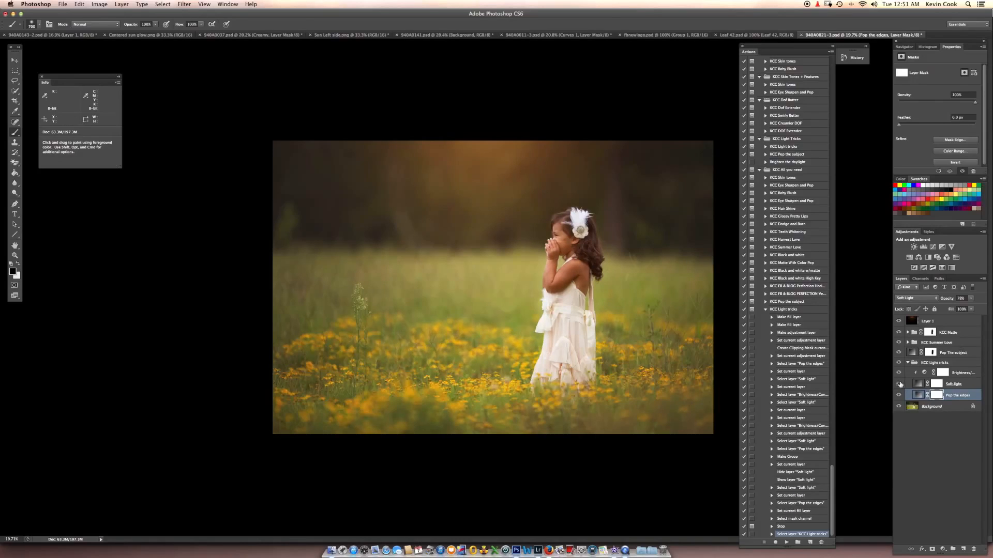
pyautogui.doubleClick(918, 384)
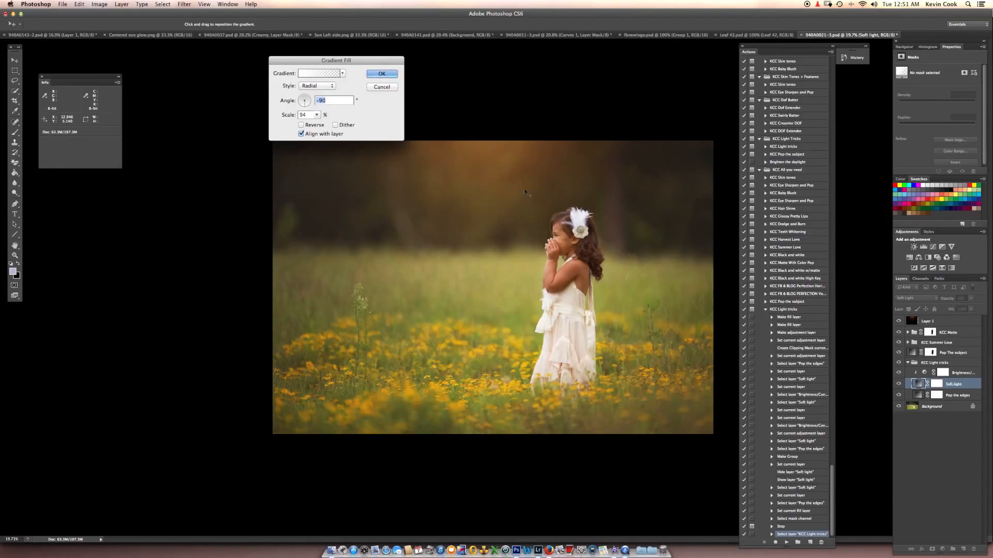
pyautogui.click(381, 73)
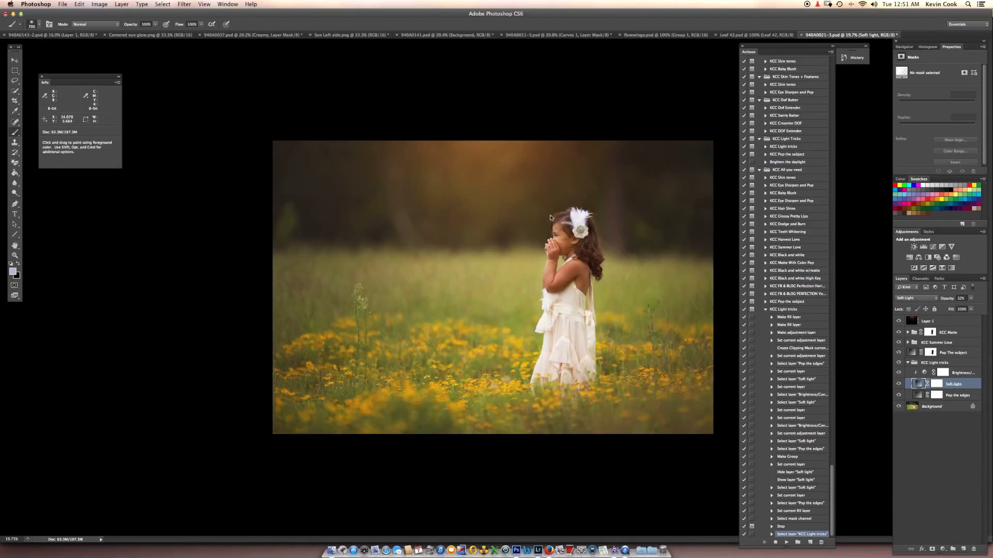
# - Collapse the KCC Light tricks group and compare the original photo with the latest edit through the document history
pyautogui.click(908, 364)
pyautogui.click(940, 373)
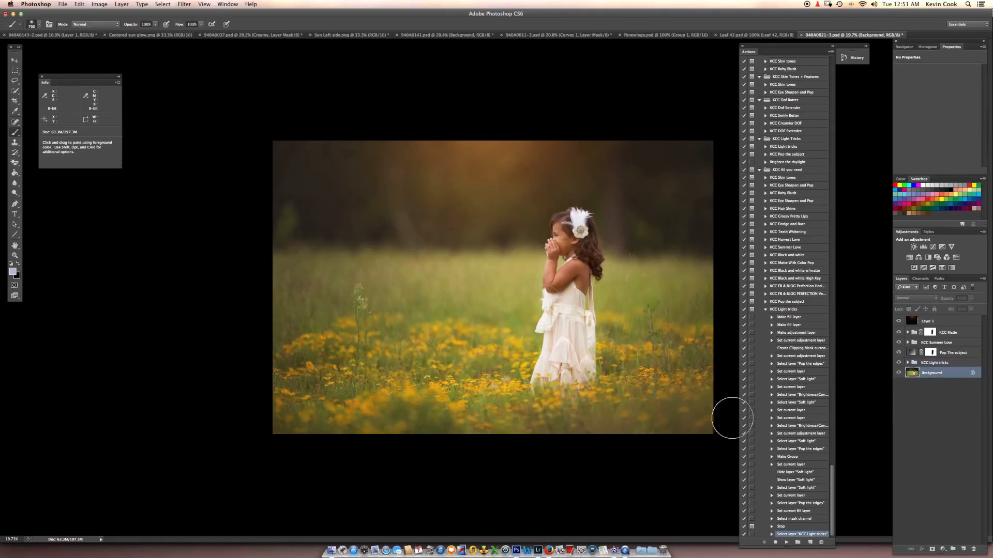
pyautogui.click(867, 48)
pyautogui.click(888, 61)
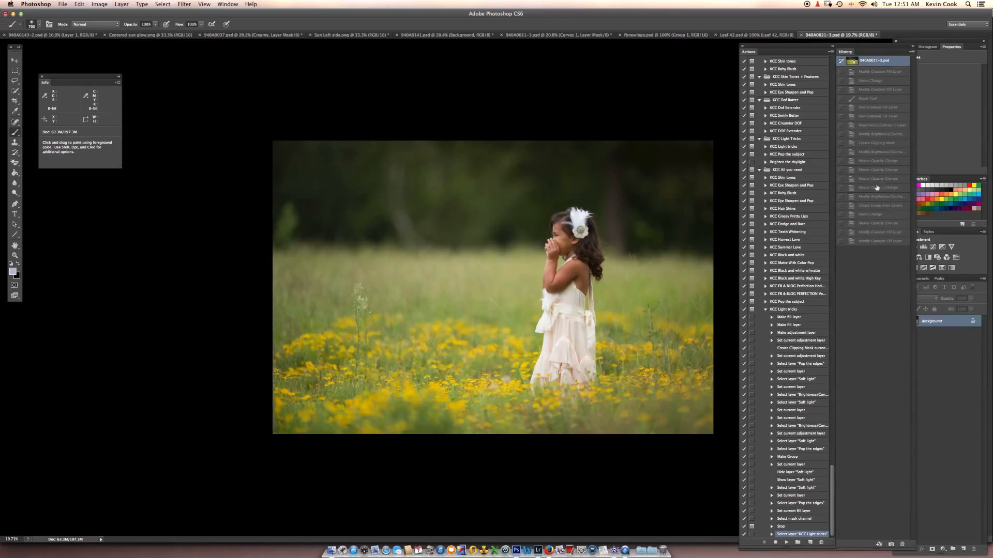
pyautogui.click(879, 241)
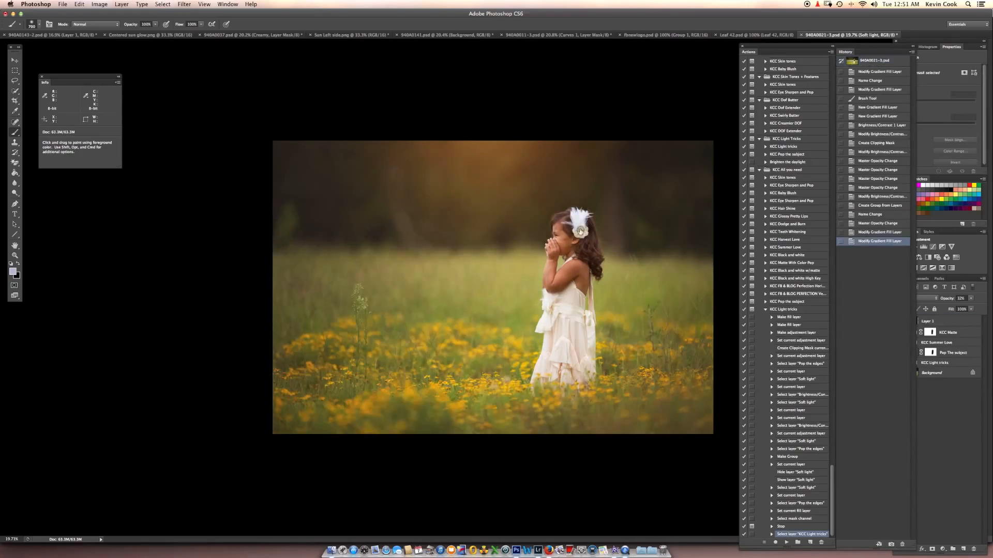
pyautogui.click(913, 47)
pyautogui.moveTo(817, 48); pyautogui.dragTo(834, 47)
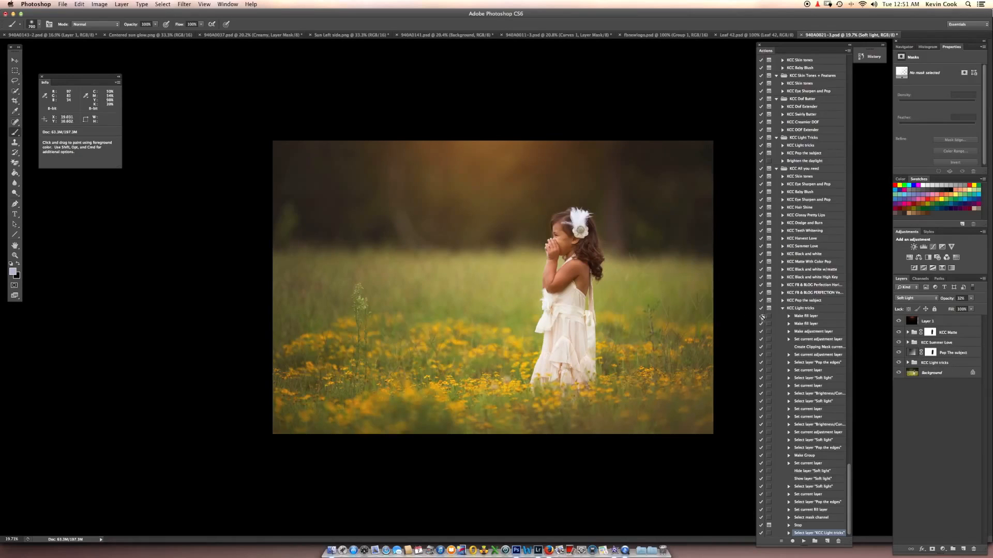
pyautogui.scroll(1, 701, 312)
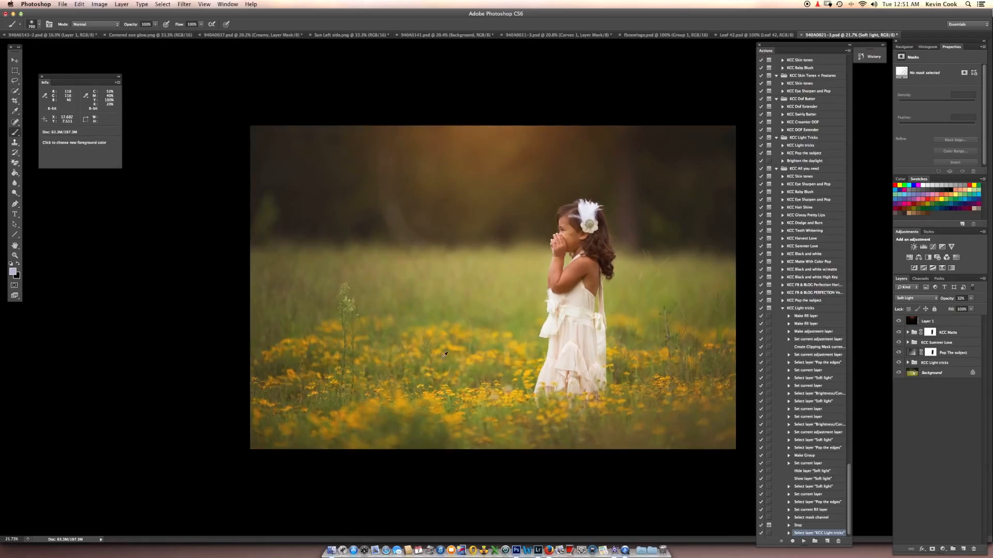